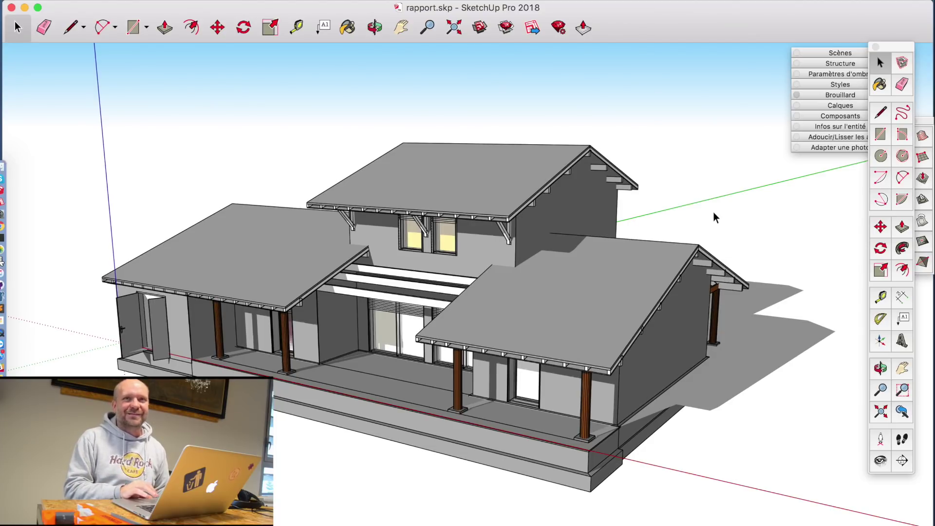
Open the Générer un rapport template manager from the Fichier menu.
{"action": "left_click", "coordinate": [100, 1]}
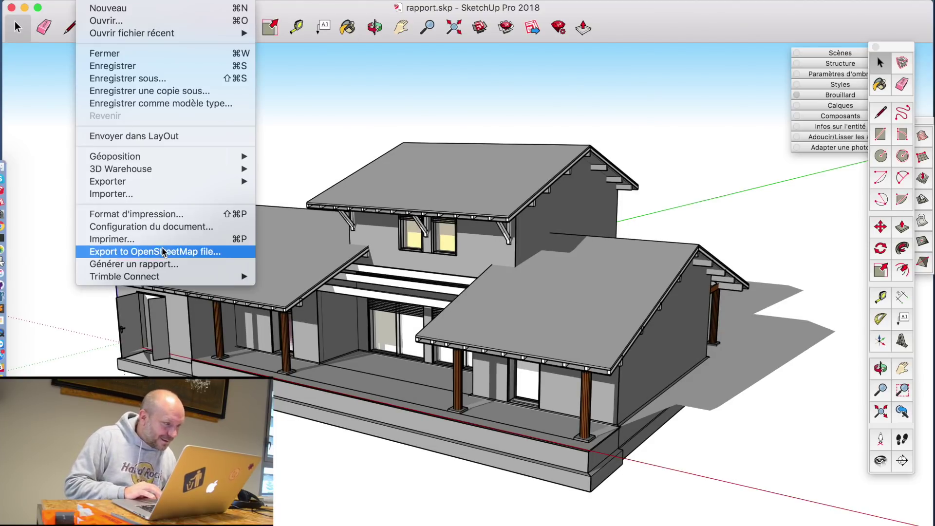
{"action": "left_click", "coordinate": [168, 264]}
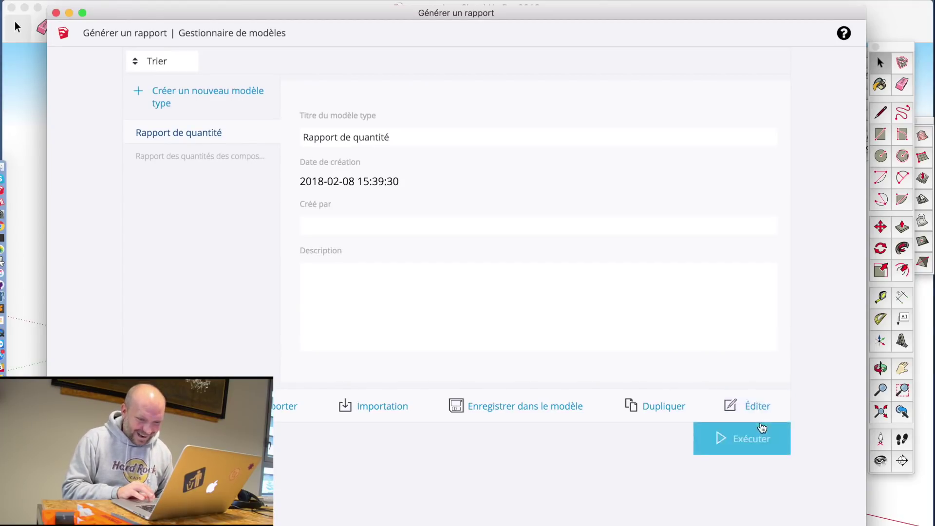
Run the Rapport de quantité template to produce the report table.
{"action": "left_click", "coordinate": [754, 447]}
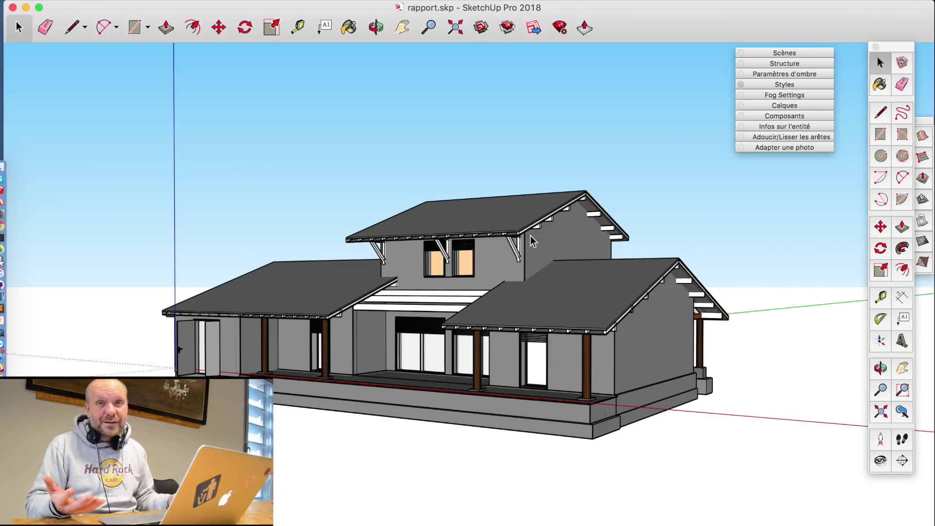
Orbit around the house with nothing selected, then reopen Fichier > Générer un rapport.
{"action": "left_click", "coordinate": [446, 330]}
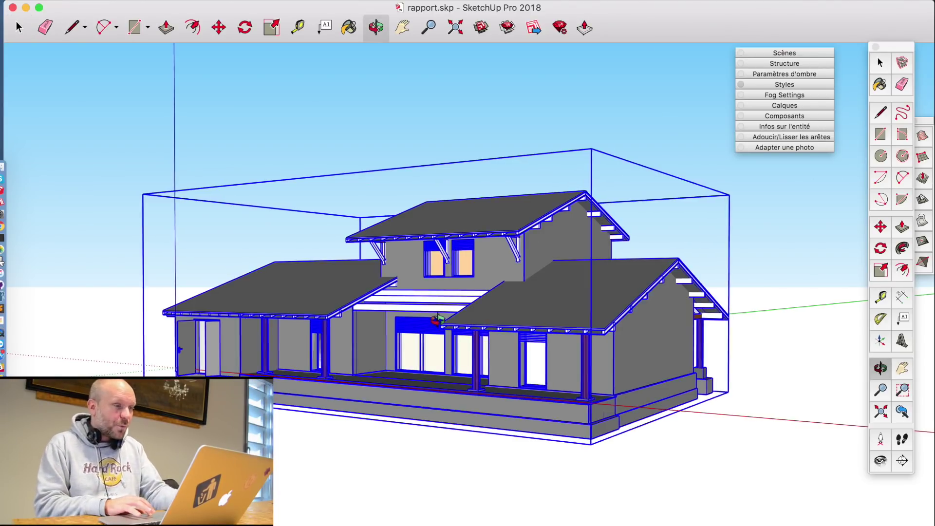
{"action": "left_click", "coordinate": [428, 447]}
{"action": "key", "text": "o"}
{"action": "mouse_move", "coordinate": [429, 446]}
{"action": "left_mouse_down"}
{"action": "mouse_move", "coordinate": [734, 451]}
{"action": "mouse_move", "coordinate": [371, 470]}
{"action": "mouse_move", "coordinate": [334, 483]}
{"action": "mouse_move", "coordinate": [361, 484]}
{"action": "left_mouse_up"}
{"action": "key", "text": "space"}
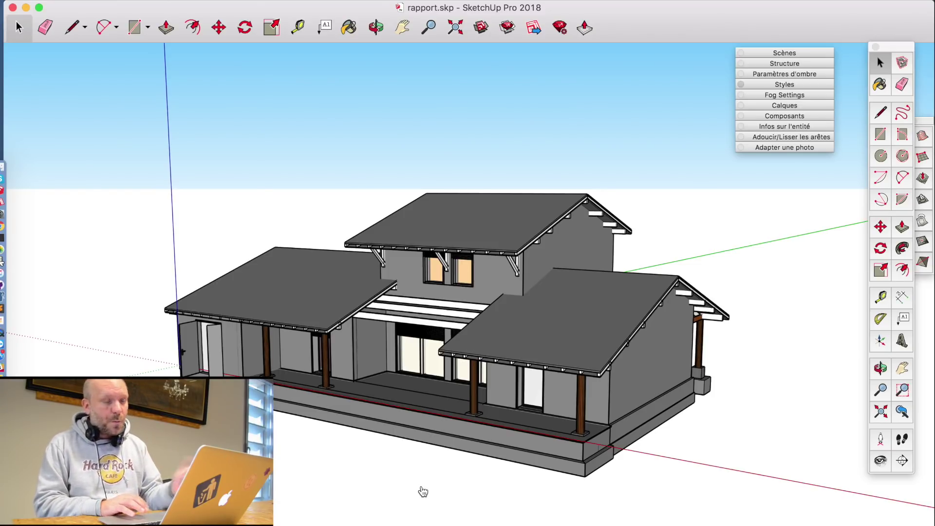
{"action": "left_click", "coordinate": [146, 0]}
{"action": "left_click", "coordinate": [184, 263]}
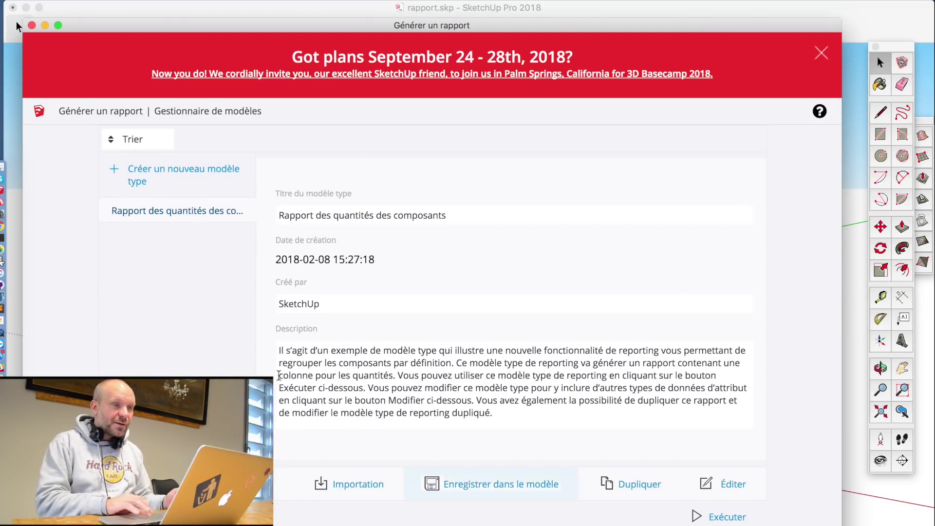
Dismiss the red Basecamp banner and move the report dialog down to reveal the model.
{"action": "left_click", "coordinate": [821, 53]}
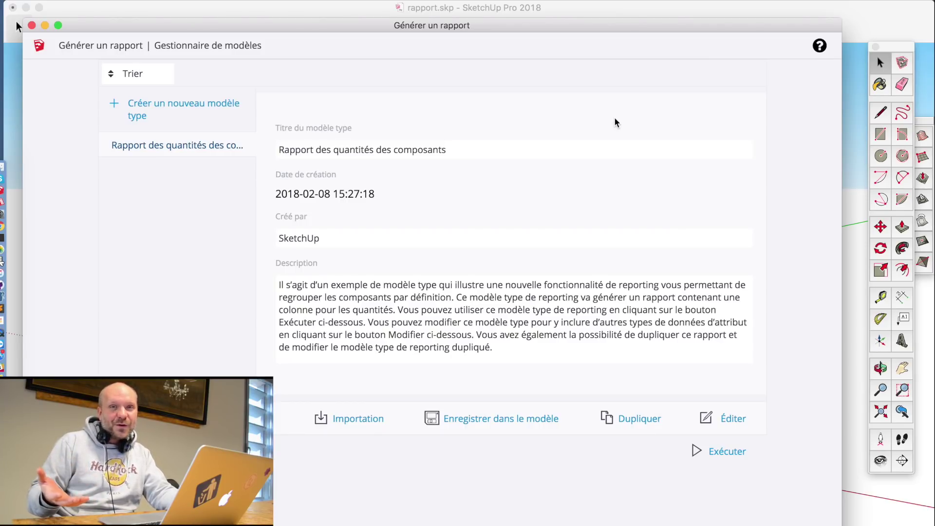
{"action": "left_click_drag", "start_coordinate": [557, 25], "coordinate": [626, 360]}
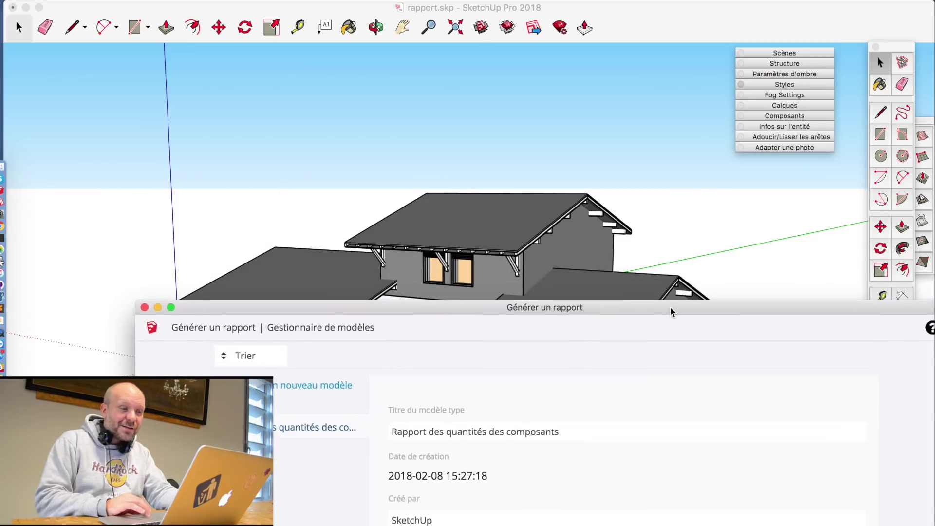
Enter the house group and its upper-storey sub-group, exit editing, and move the report dialog back up.
{"action": "left_click", "coordinate": [553, 232]}
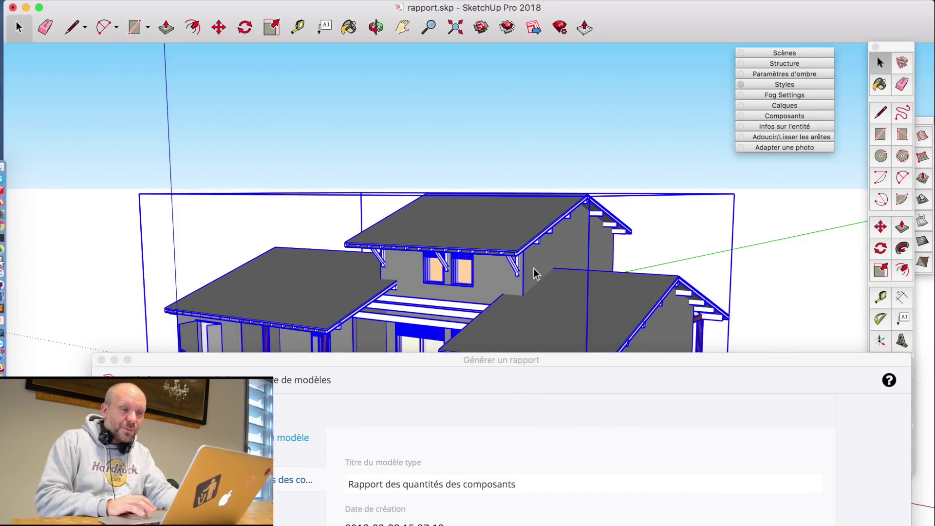
{"action": "double_click", "coordinate": [553, 251]}
{"action": "double_click", "coordinate": [545, 255]}
{"action": "double_click", "coordinate": [517, 273]}
{"action": "left_click", "coordinate": [510, 271]}
{"action": "double_click", "coordinate": [517, 273]}
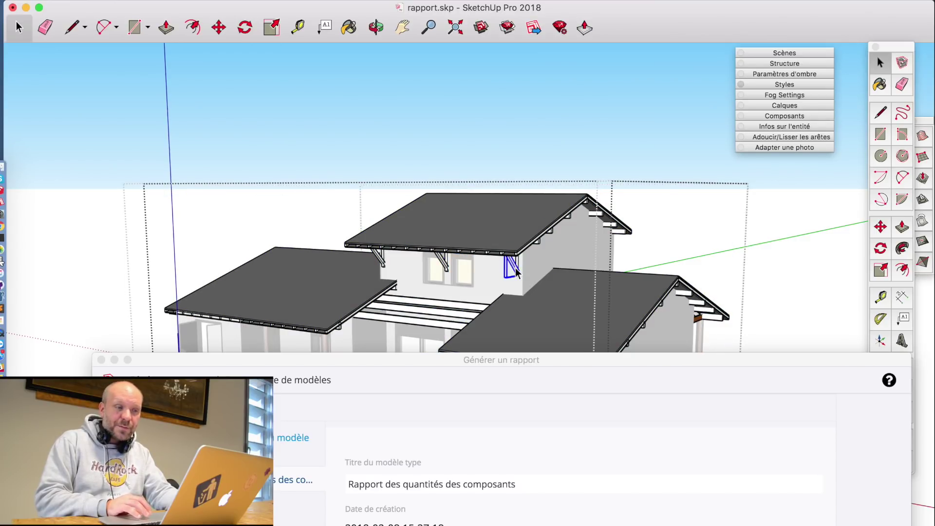
{"action": "left_click", "coordinate": [562, 135]}
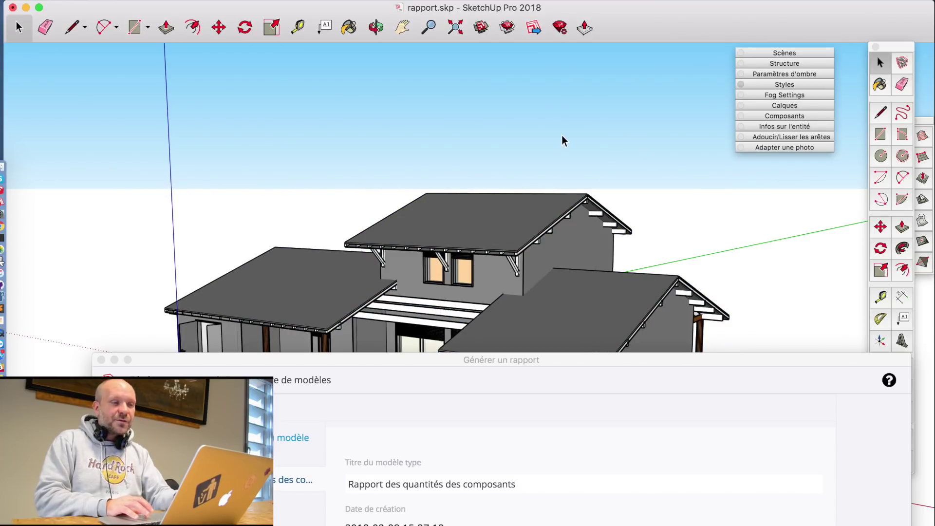
{"action": "left_click_drag", "start_coordinate": [582, 359], "coordinate": [518, 57]}
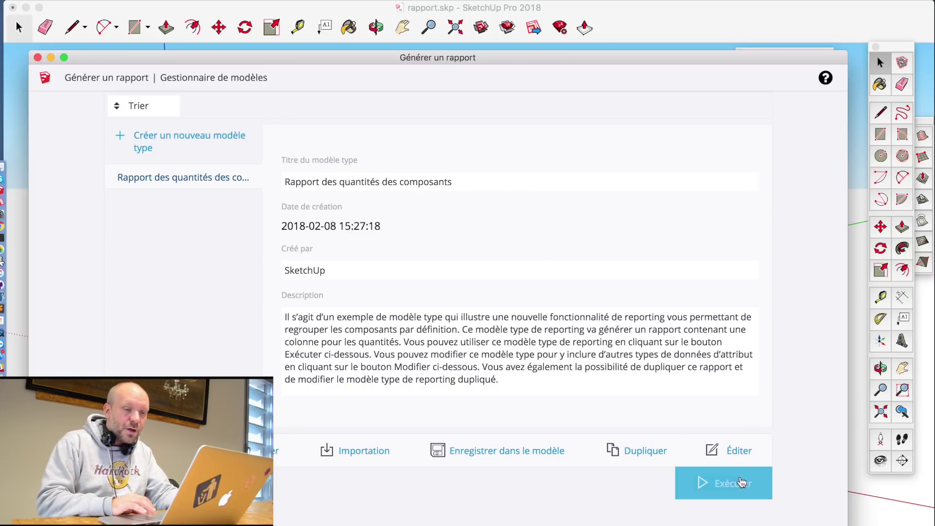
Edit the Rapport des quantités des composants template.
{"action": "left_click", "coordinate": [739, 458]}
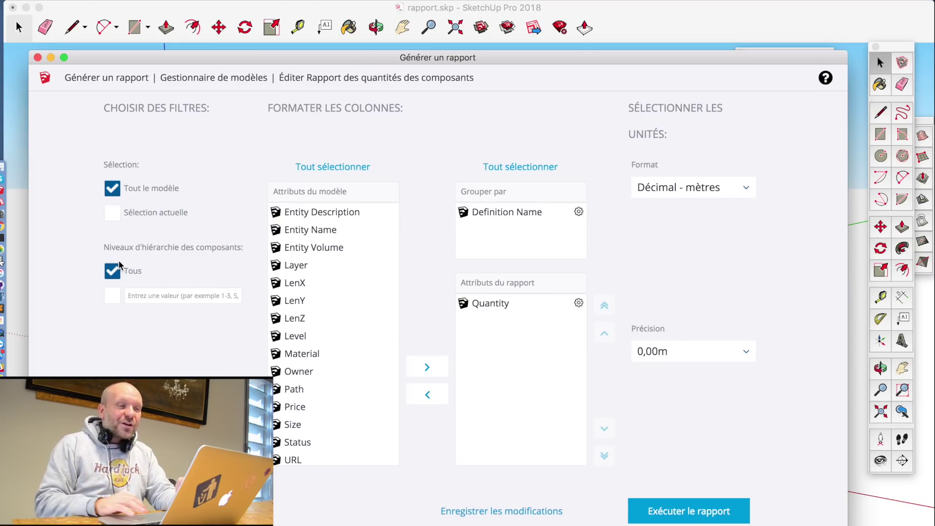
Replace Definition Name with IFC Classification Type in the Grouper par list.
{"action": "left_click_drag", "start_coordinate": [317, 212], "coordinate": [329, 277]}
{"action": "scroll", "coordinate": [329, 276], "scroll_direction": "down", "scroll_amount": 3}
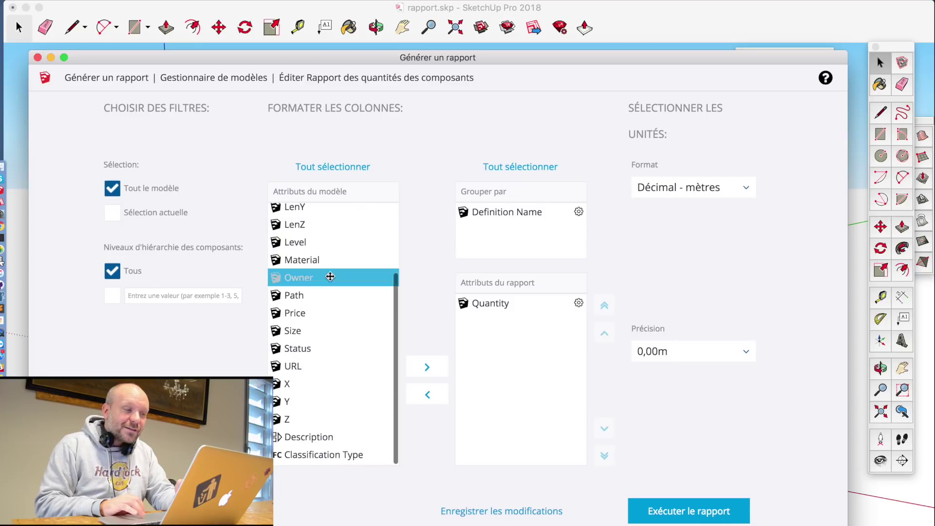
{"action": "left_click_drag", "start_coordinate": [329, 276], "coordinate": [461, 244]}
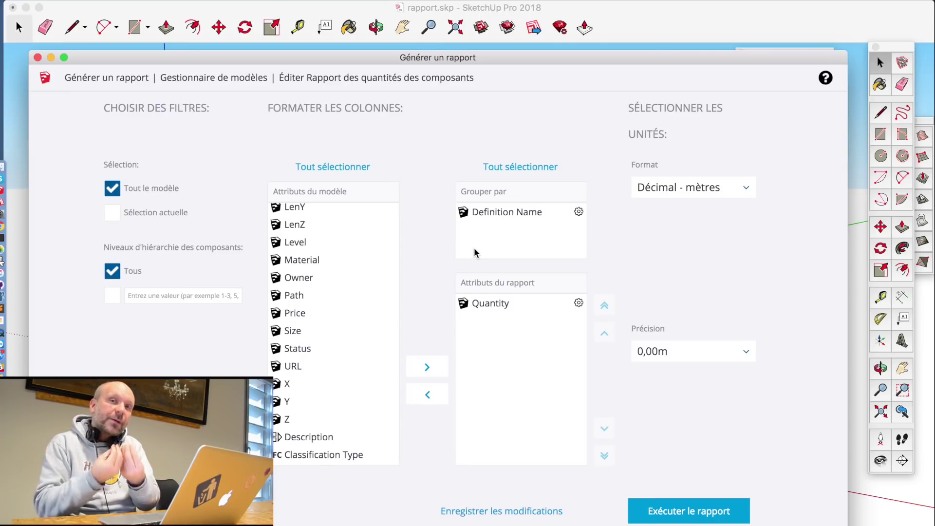
{"action": "left_click_drag", "start_coordinate": [510, 214], "coordinate": [348, 388]}
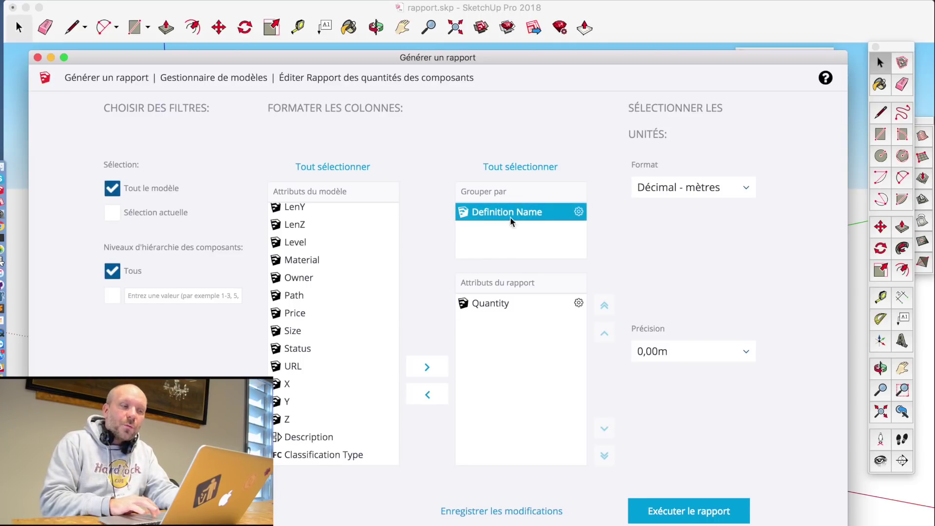
{"action": "left_click_drag", "start_coordinate": [317, 455], "coordinate": [490, 226]}
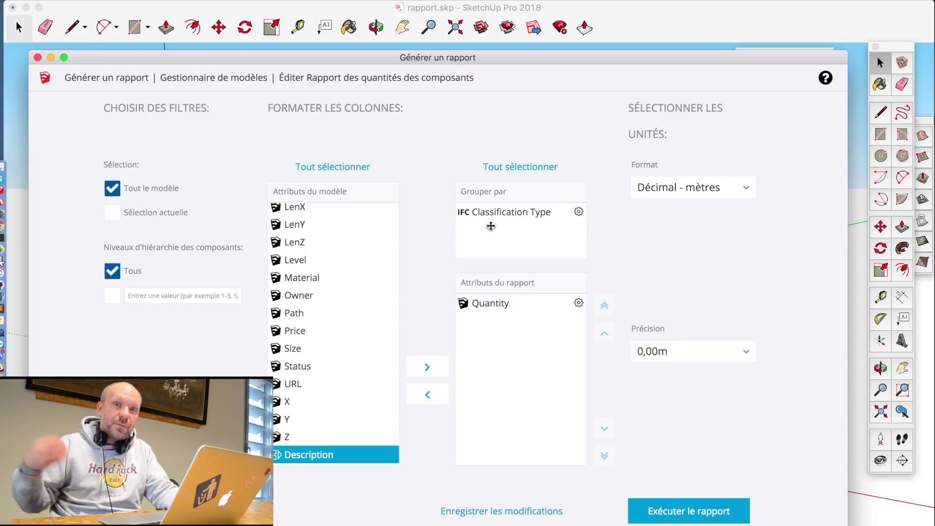
Add LenX, LenY and LenZ to the grouping below IFC Classification Type, keeping Quantity as the attribute.
{"action": "scroll", "coordinate": [324, 277], "scroll_direction": "up", "scroll_amount": 3}
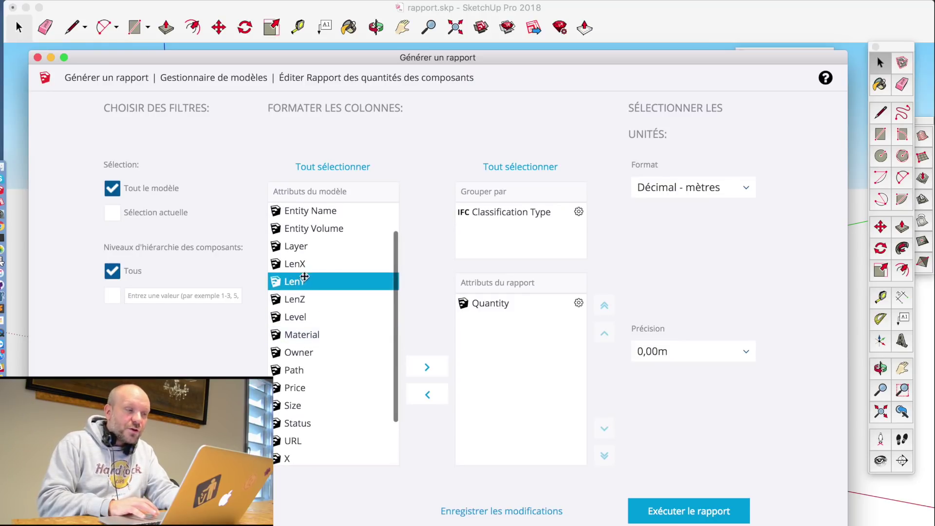
{"action": "mouse_move", "coordinate": [296, 267]}
{"action": "left_mouse_down"}
{"action": "mouse_move", "coordinate": [483, 258]}
{"action": "mouse_move", "coordinate": [486, 250]}
{"action": "left_mouse_up"}
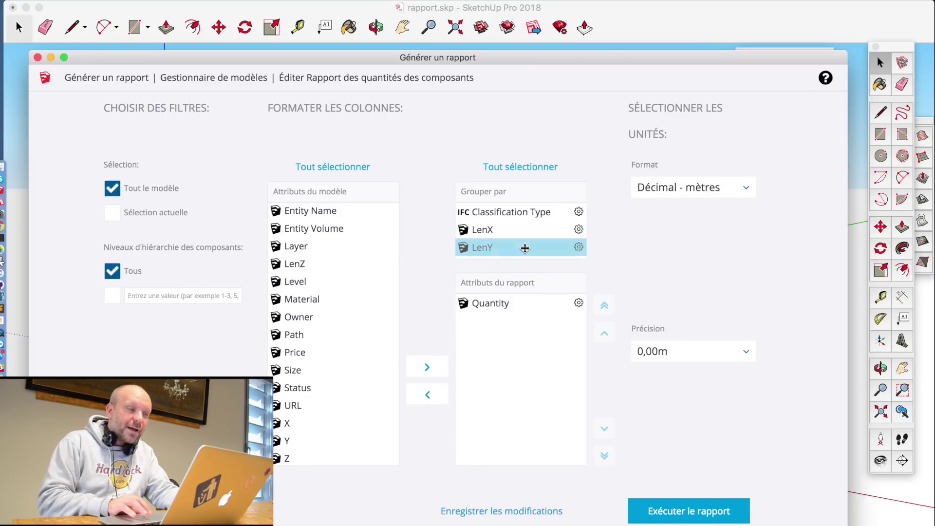
{"action": "mouse_move", "coordinate": [321, 265]}
{"action": "left_mouse_down"}
{"action": "mouse_move", "coordinate": [484, 259]}
{"action": "mouse_move", "coordinate": [487, 249]}
{"action": "left_mouse_up"}
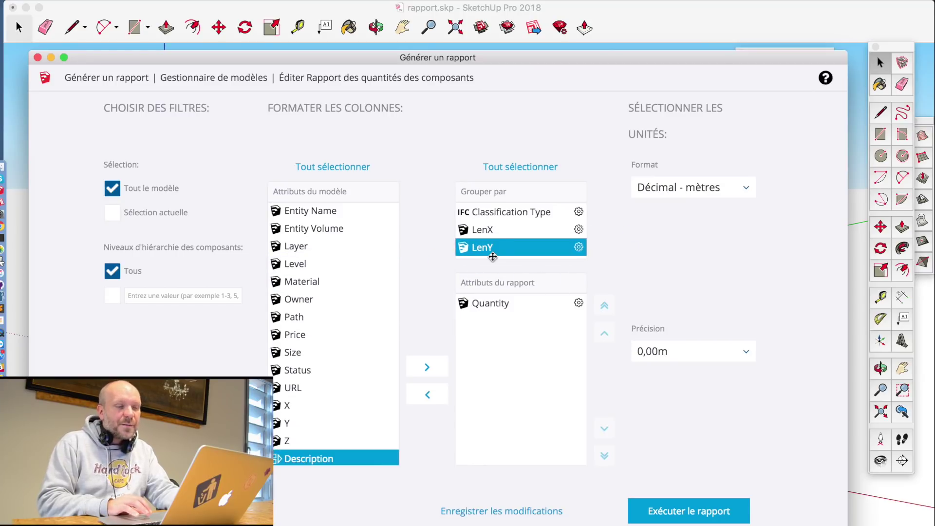
{"action": "scroll", "coordinate": [508, 226], "scroll_direction": "down", "scroll_amount": 1}
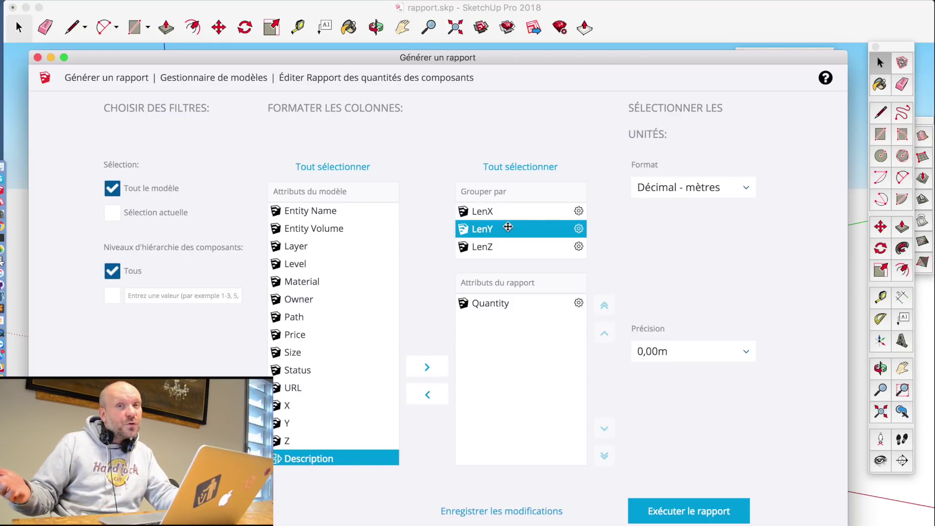
{"action": "left_click", "coordinate": [503, 306]}
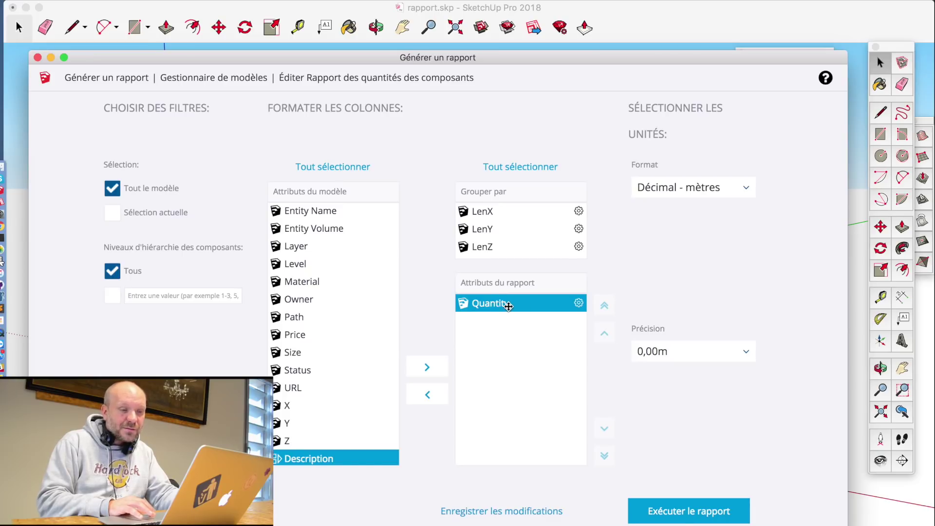
Run the report, review the grouped results table, and start a CSV download.
{"action": "left_click", "coordinate": [686, 515]}
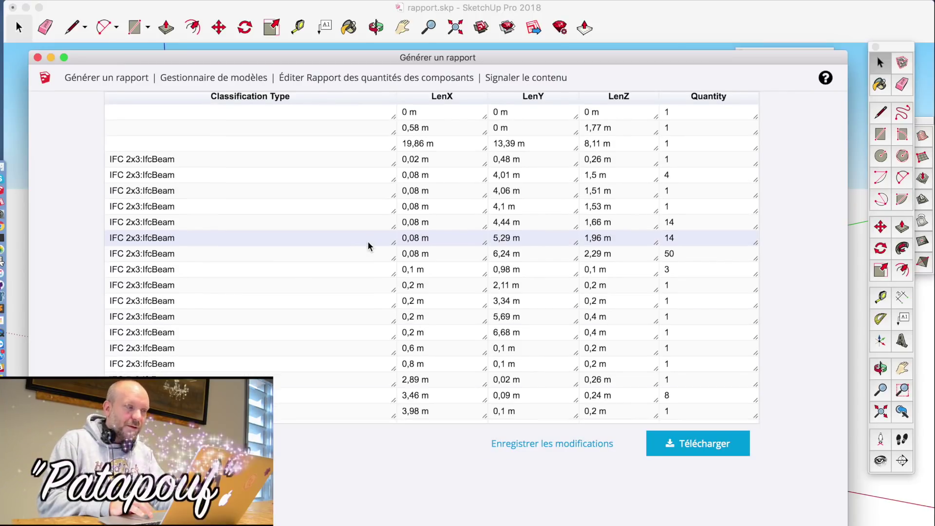
{"action": "scroll", "coordinate": [367, 241], "scroll_direction": "down", "scroll_amount": 1}
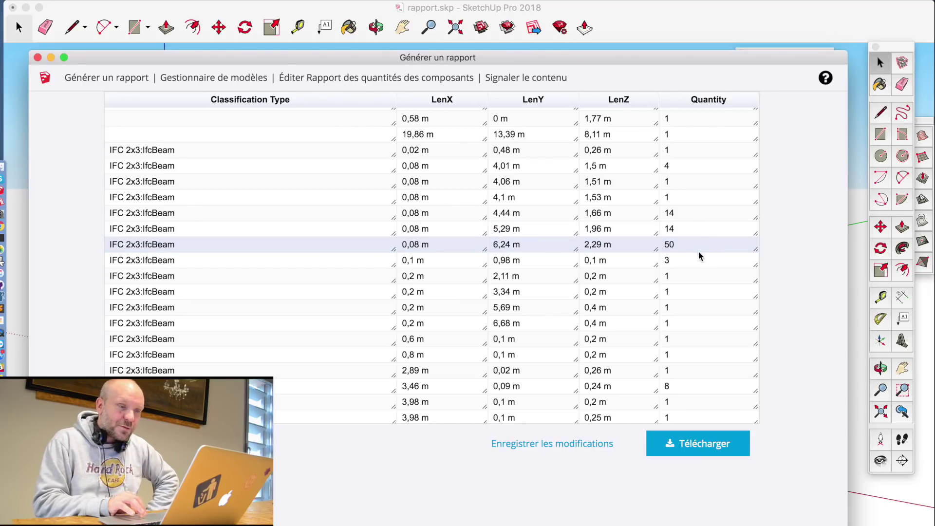
{"action": "scroll", "coordinate": [575, 271], "scroll_direction": "down", "scroll_amount": 3}
{"action": "scroll", "coordinate": [574, 271], "scroll_direction": "down", "scroll_amount": 7}
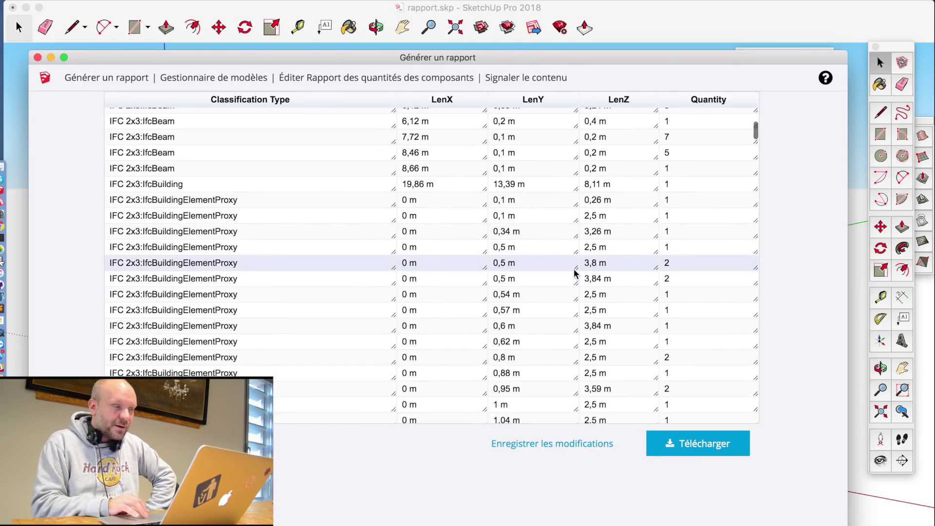
{"action": "scroll", "coordinate": [250, 236], "scroll_direction": "down", "scroll_amount": 1}
{"action": "scroll", "coordinate": [250, 236], "scroll_direction": "down", "scroll_amount": 5}
{"action": "scroll", "coordinate": [252, 237], "scroll_direction": "down", "scroll_amount": 5}
{"action": "scroll", "coordinate": [251, 237], "scroll_direction": "down", "scroll_amount": 5}
{"action": "scroll", "coordinate": [252, 237], "scroll_direction": "down", "scroll_amount": 5}
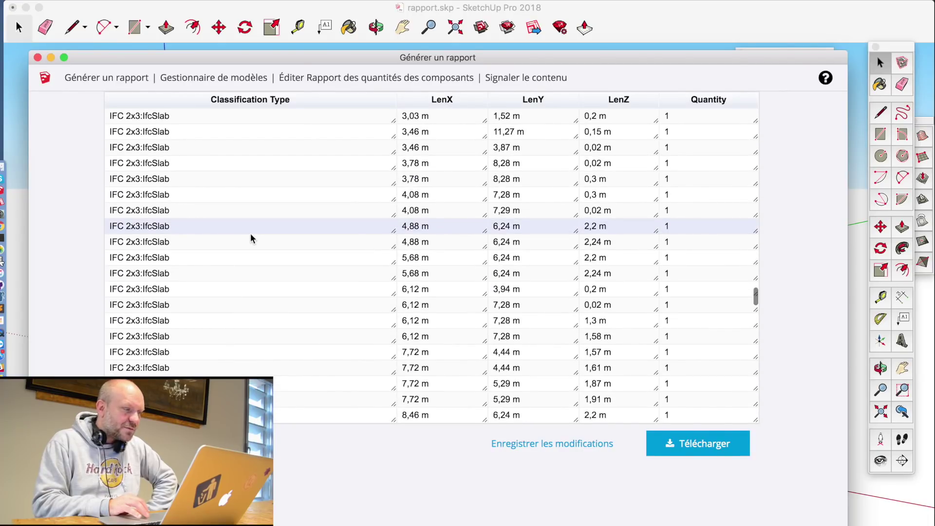
{"action": "scroll", "coordinate": [250, 171], "scroll_direction": "up", "scroll_amount": 10}
{"action": "scroll", "coordinate": [250, 171], "scroll_direction": "up", "scroll_amount": 2}
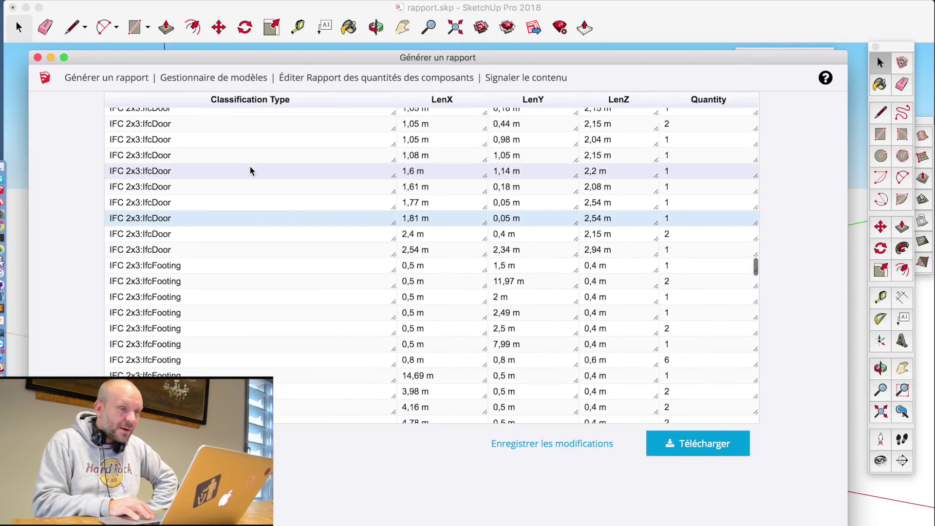
{"action": "scroll", "coordinate": [251, 170], "scroll_direction": "up", "scroll_amount": 2}
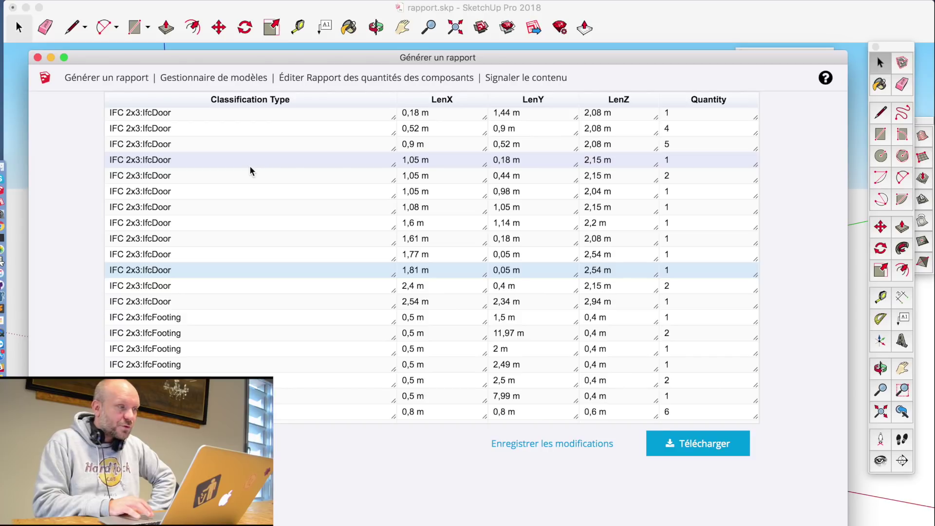
{"action": "scroll", "coordinate": [250, 171], "scroll_direction": "up", "scroll_amount": 2}
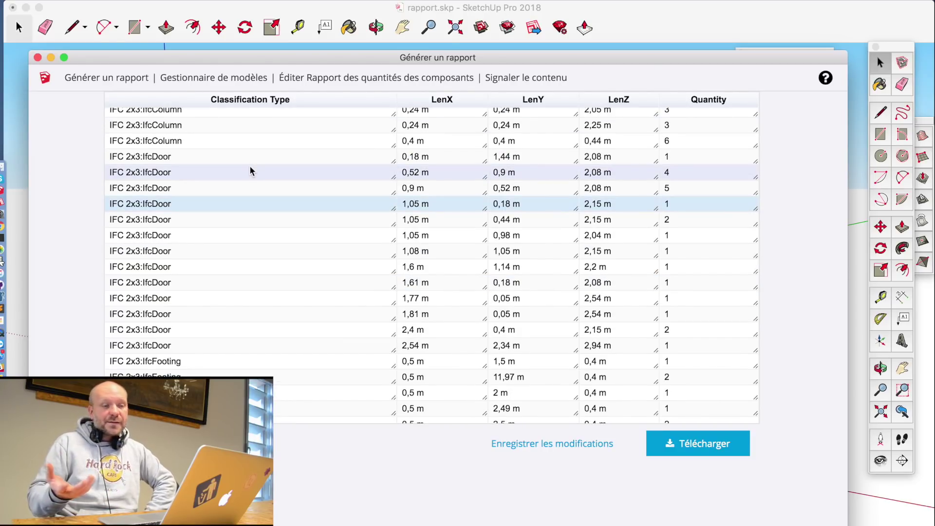
{"action": "left_click", "coordinate": [678, 456]}
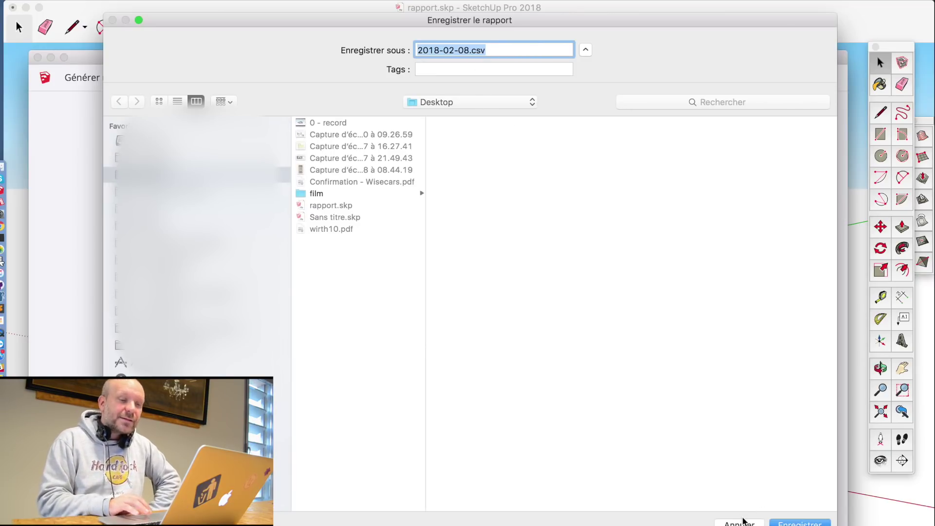
Cancel saving the report as 2018-02-08.csv without exporting.
{"action": "key", "text": "Return"}
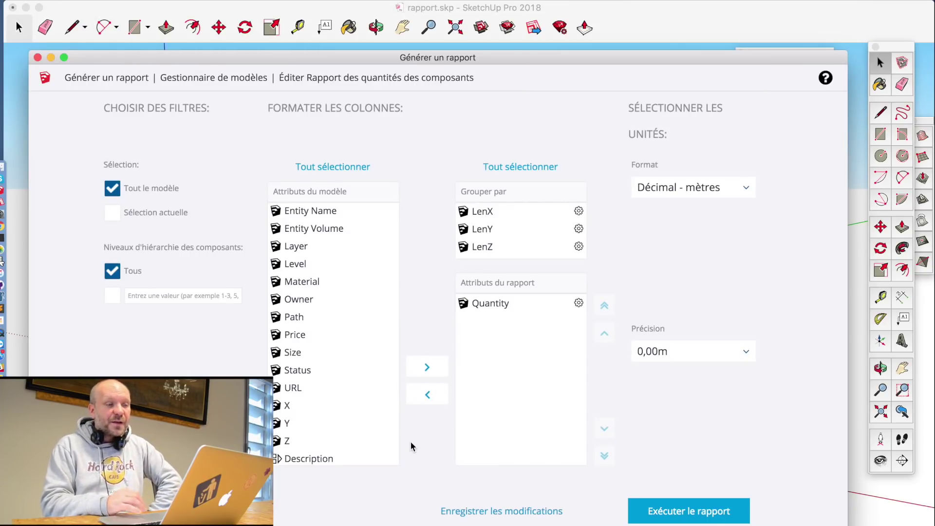
Add Price and then Size to the report attributes directly below Quantity.
{"action": "left_click_drag", "start_coordinate": [343, 335], "coordinate": [527, 342]}
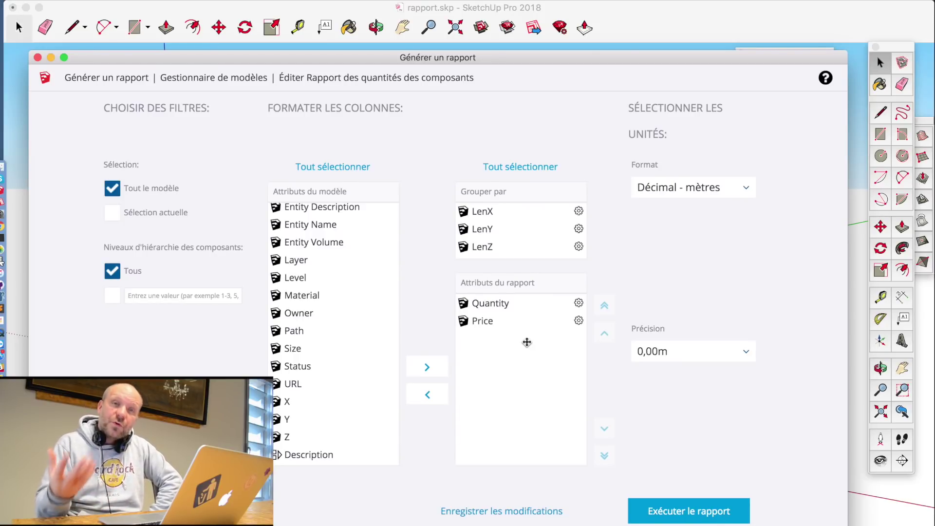
{"action": "left_click_drag", "start_coordinate": [309, 341], "coordinate": [492, 355]}
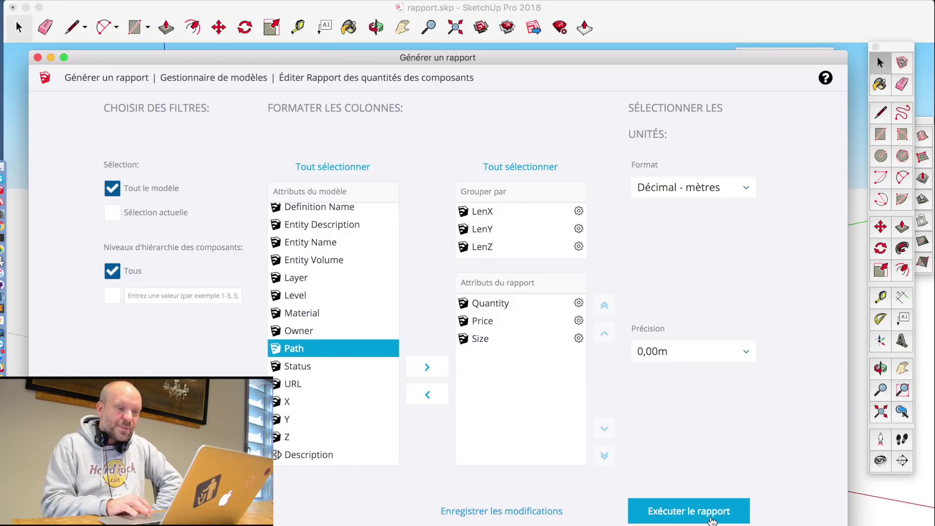
Run the report and review the table, whose Price and Size columns sit empty beside Quantity.
{"action": "left_click", "coordinate": [712, 520]}
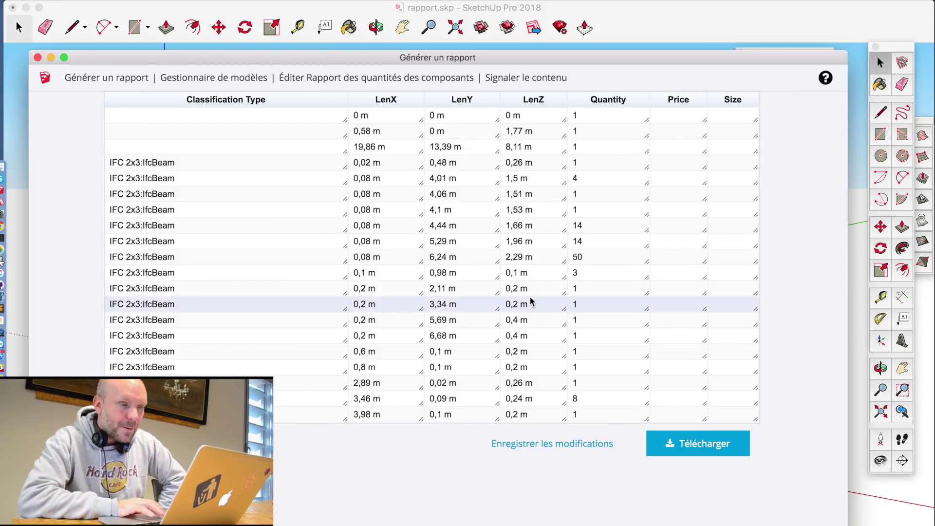
{"action": "scroll", "coordinate": [538, 292], "scroll_direction": "down", "scroll_amount": 10}
{"action": "scroll", "coordinate": [539, 290], "scroll_direction": "down", "scroll_amount": 10}
{"action": "scroll", "coordinate": [539, 290], "scroll_direction": "down", "scroll_amount": 5}
{"action": "scroll", "coordinate": [538, 290], "scroll_direction": "up", "scroll_amount": 10}
{"action": "scroll", "coordinate": [538, 290], "scroll_direction": "up", "scroll_amount": 10}
{"action": "scroll", "coordinate": [539, 290], "scroll_direction": "up", "scroll_amount": 5}
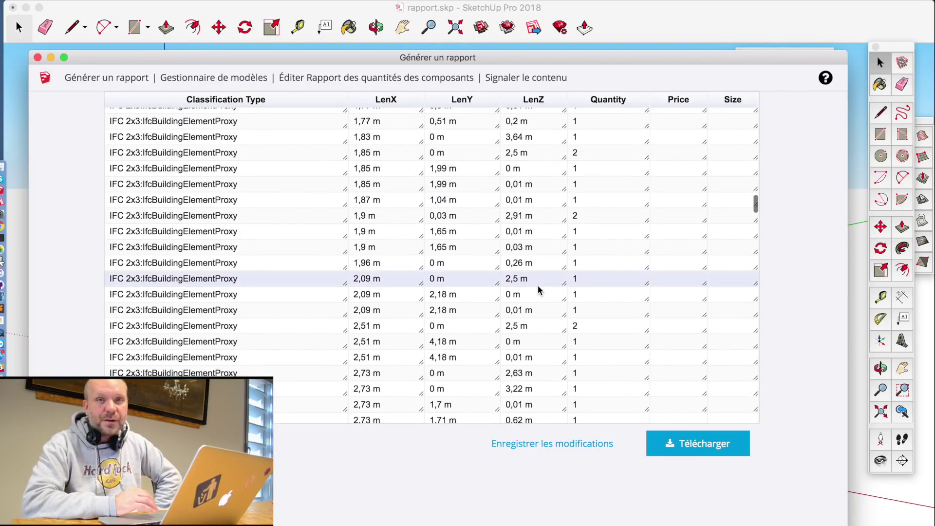